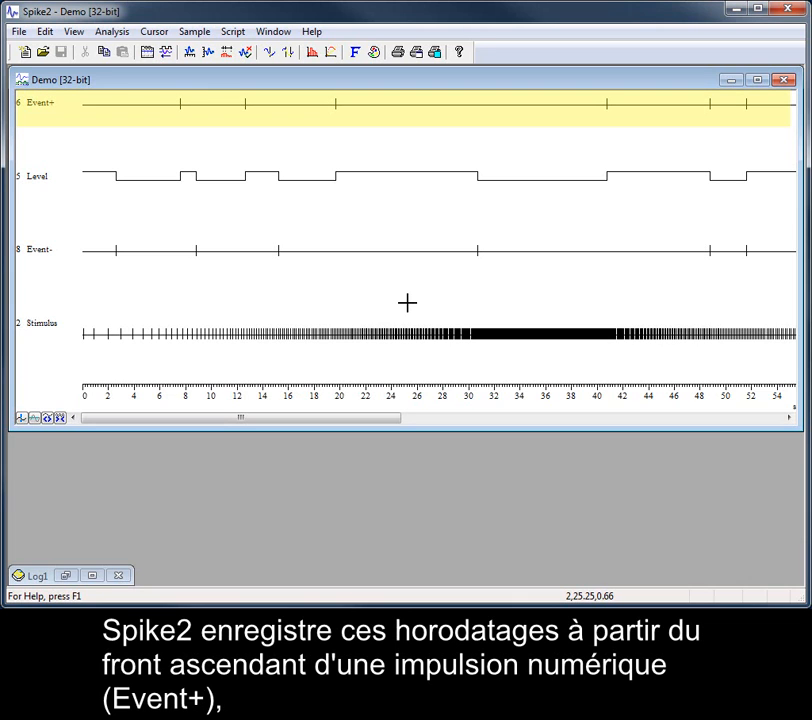
{"action": "left_click", "coordinate": [181, 177]}
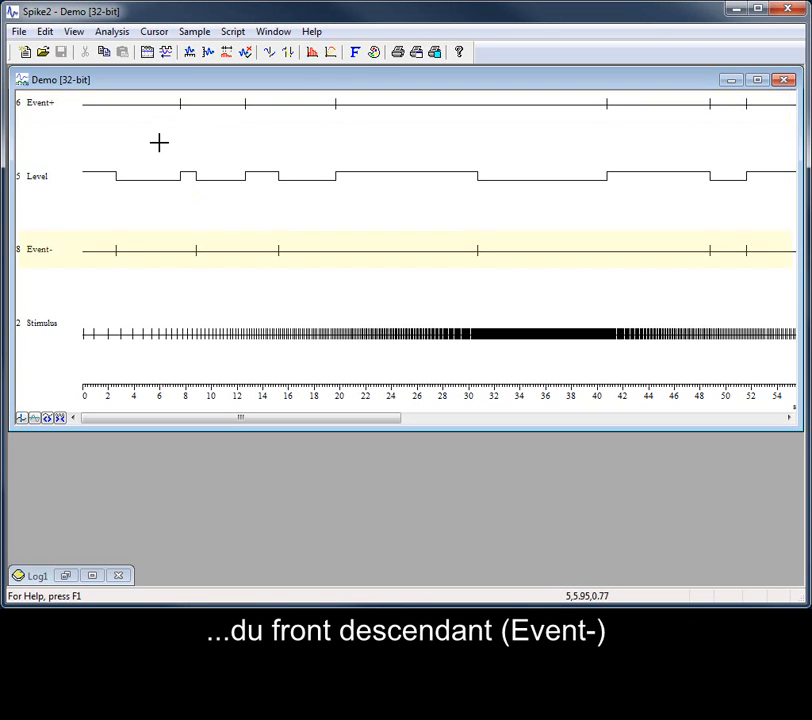
{"action": "left_click", "coordinate": [199, 188]}
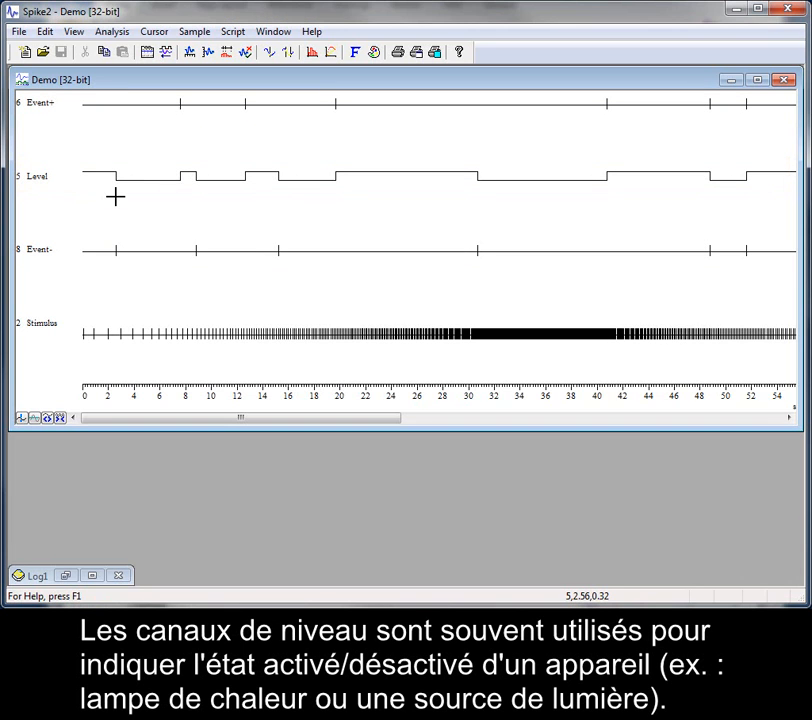
Step: Create a new Event+ channel 4 in the sampling configuration, using 1401 port 0 (Dig In 8) and a maximum event rate of 50 Hz
{"action": "left_click", "coordinate": [150, 56]}
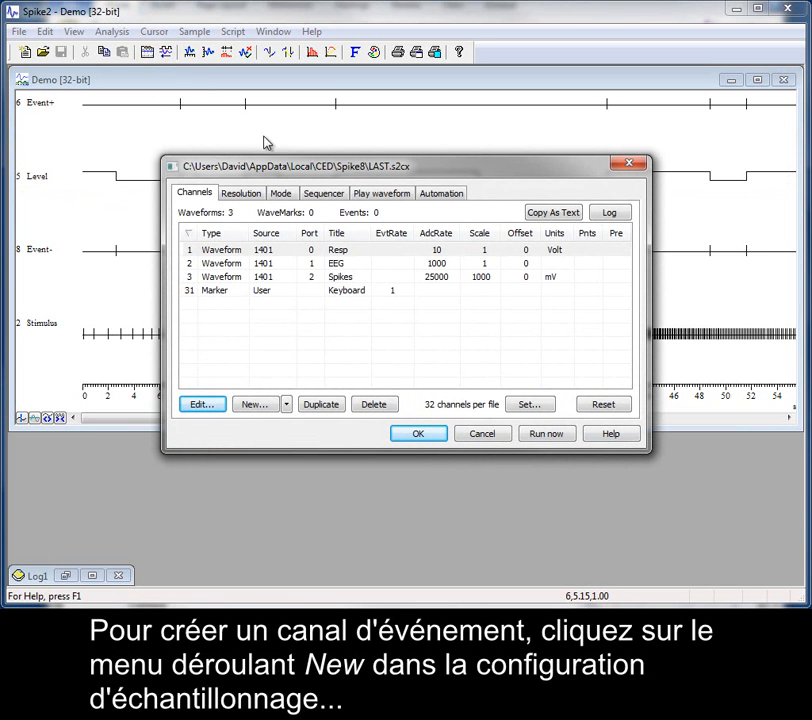
{"action": "left_click", "coordinate": [286, 405]}
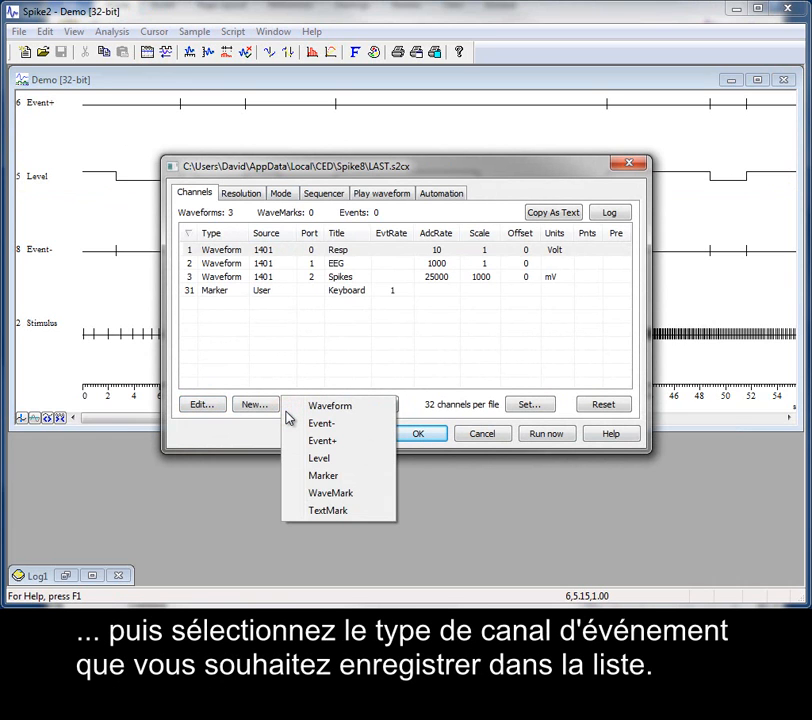
{"action": "left_click", "coordinate": [341, 441]}
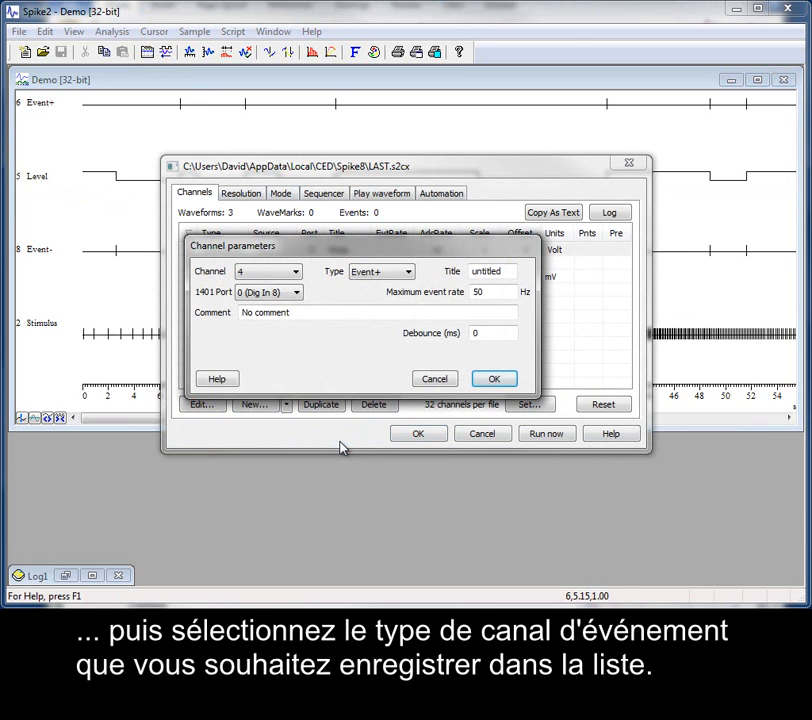
{"action": "left_click", "coordinate": [297, 293]}
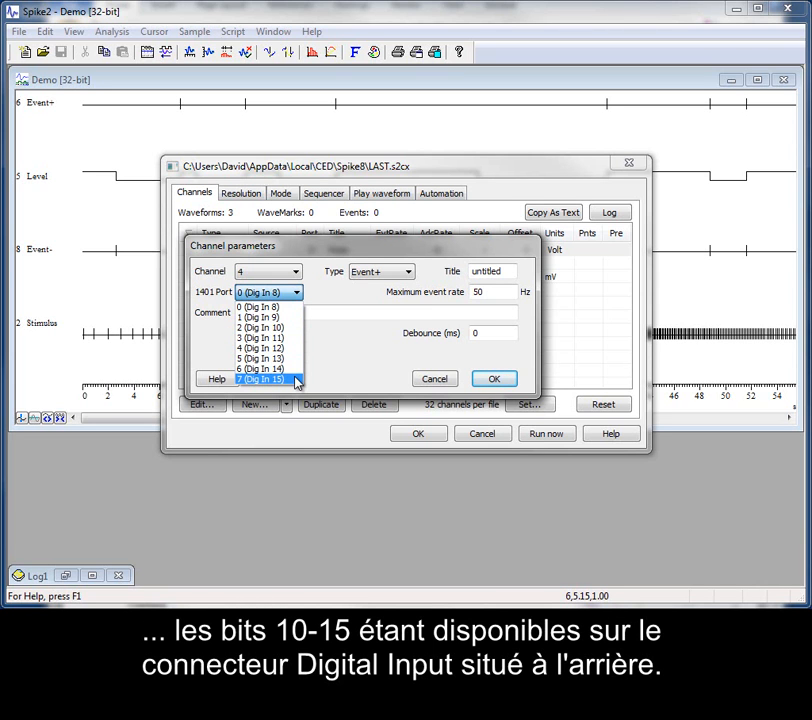
{"action": "left_click", "coordinate": [310, 296]}
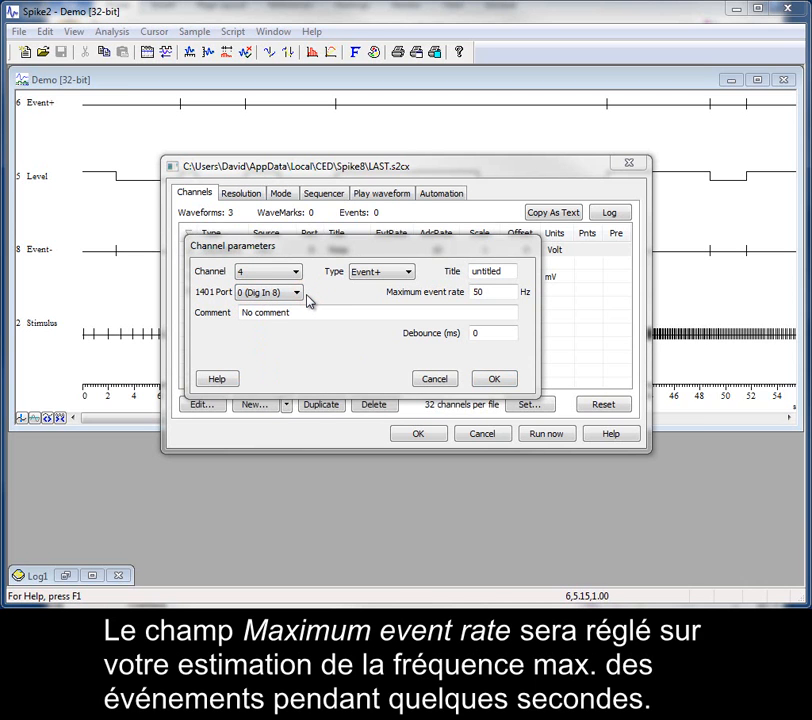
{"action": "left_click", "coordinate": [496, 291]}
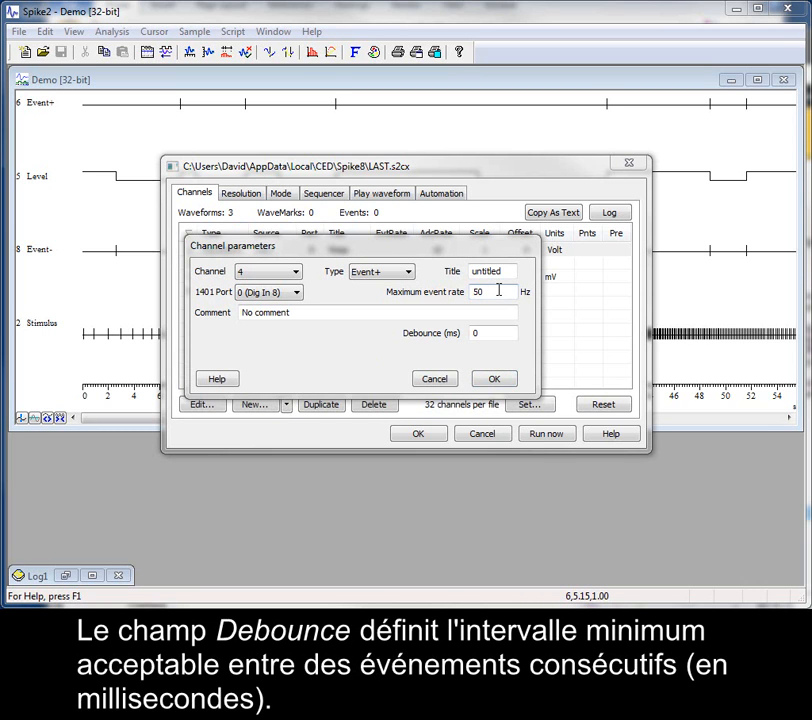
Step: Set the new Event+ channel's debounce to 10 ms and accept the channel and the sampling configuration
{"action": "left_click", "coordinate": [487, 333]}
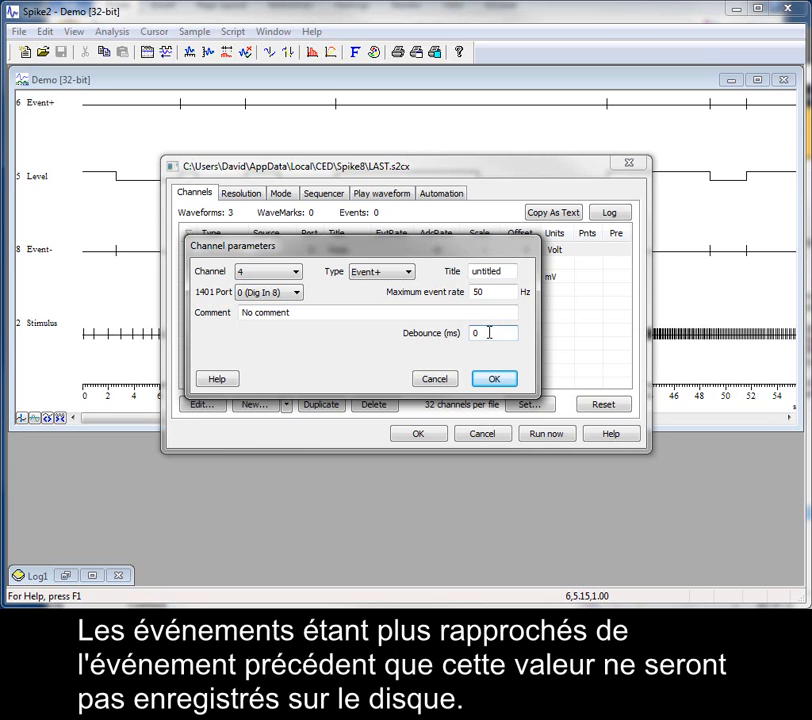
{"action": "double_click", "coordinate": [489, 333]}
{"action": "type", "text": "10"}
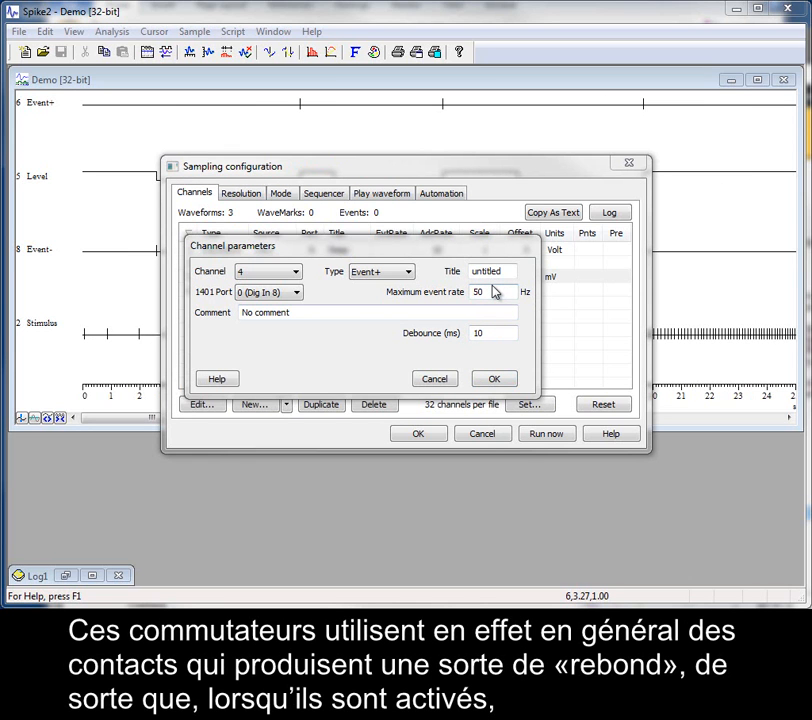
{"action": "left_click", "coordinate": [484, 382]}
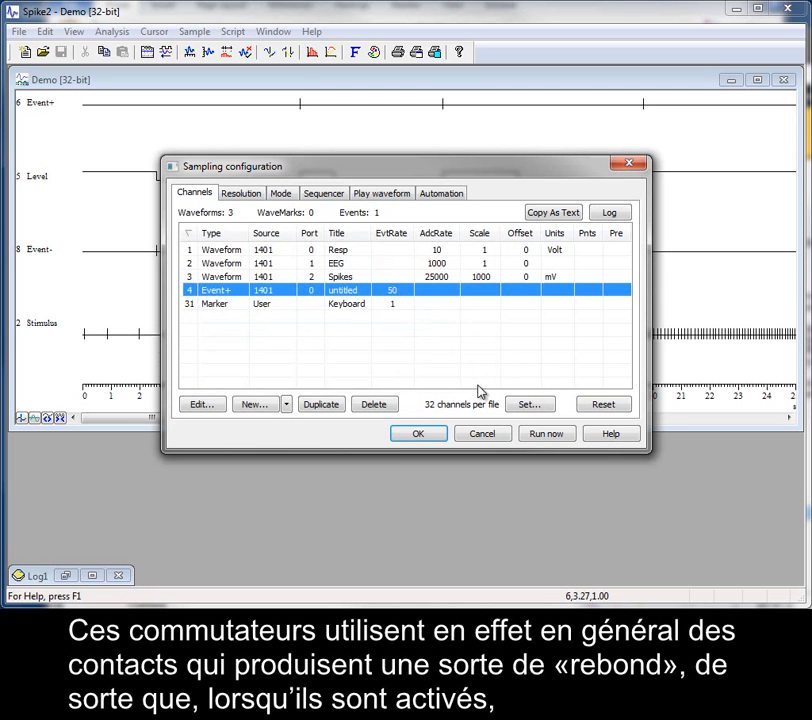
{"action": "left_click", "coordinate": [424, 436]}
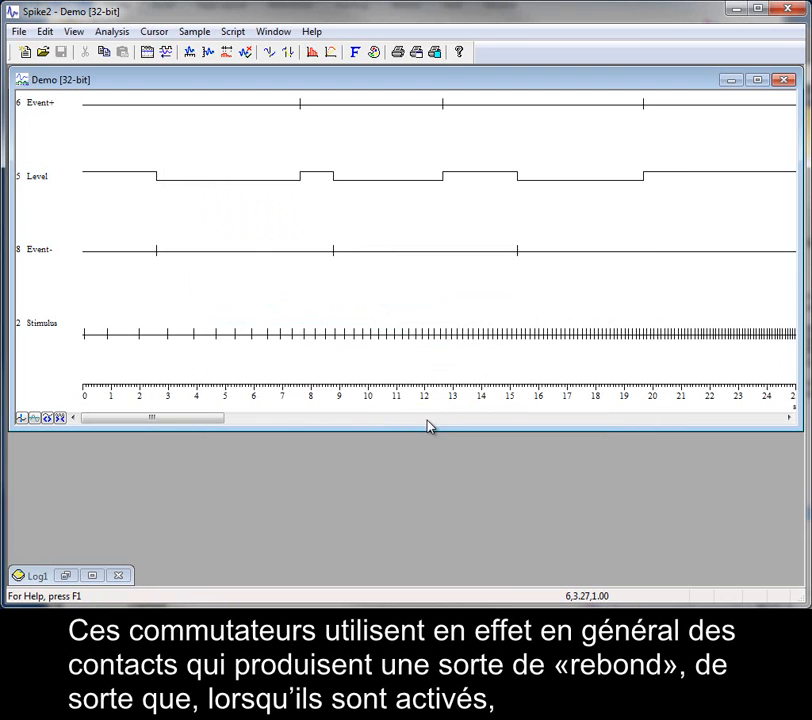
Step: Zoom in on the burst of switch-bounce events near 51.609 s and restore the full time range of the recording
{"action": "double_click", "coordinate": [437, 393]}
{"action": "left_click", "coordinate": [308, 165]}
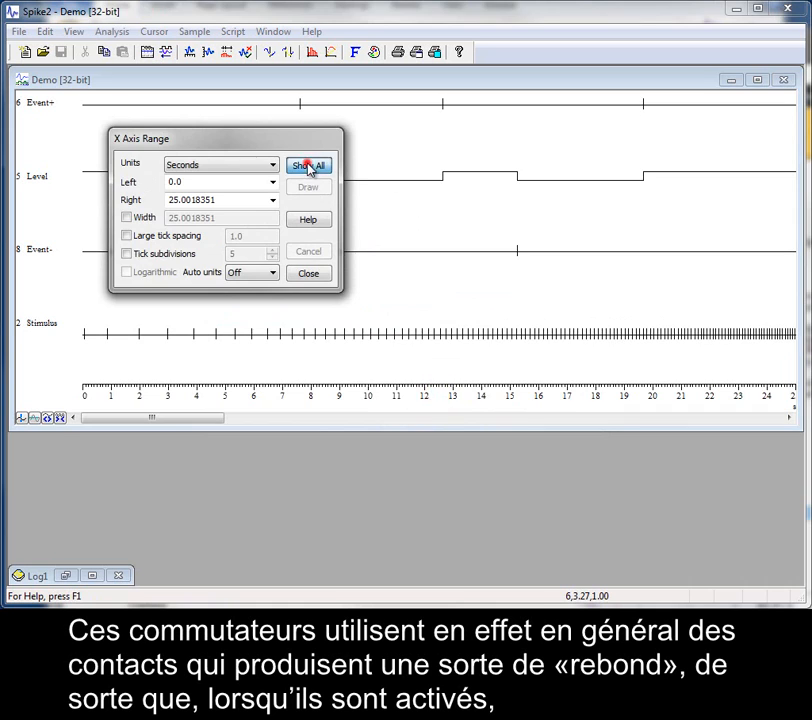
{"action": "left_click", "coordinate": [379, 145]}
{"action": "left_click_drag", "start_coordinate": [323, 152], "coordinate": [475, 160]}
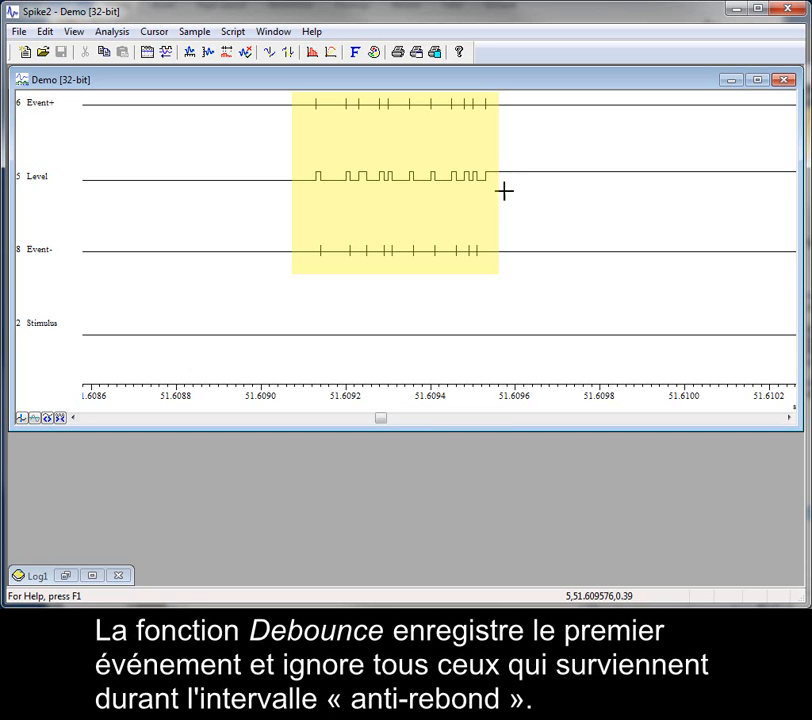
{"action": "double_click", "coordinate": [422, 399]}
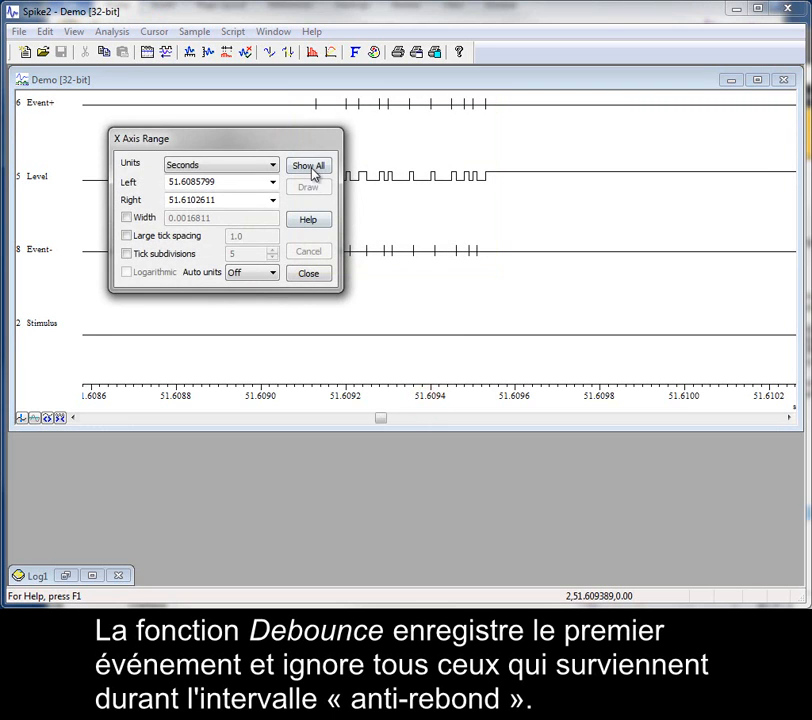
{"action": "left_click", "coordinate": [310, 167]}
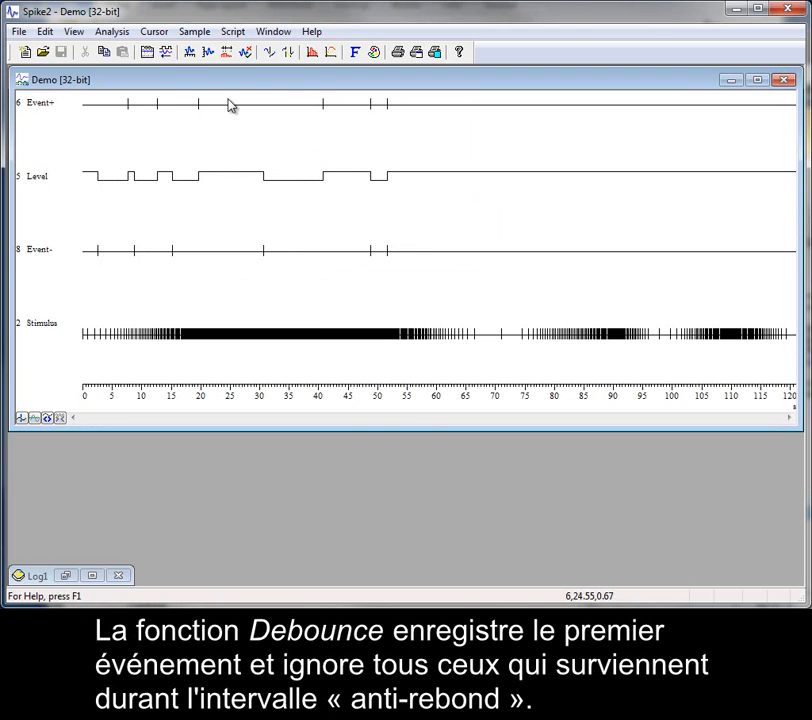
Step: Check the debounce setting of the Event+ channel in the sampling configuration and close both dialogs
{"action": "left_click", "coordinate": [146, 53]}
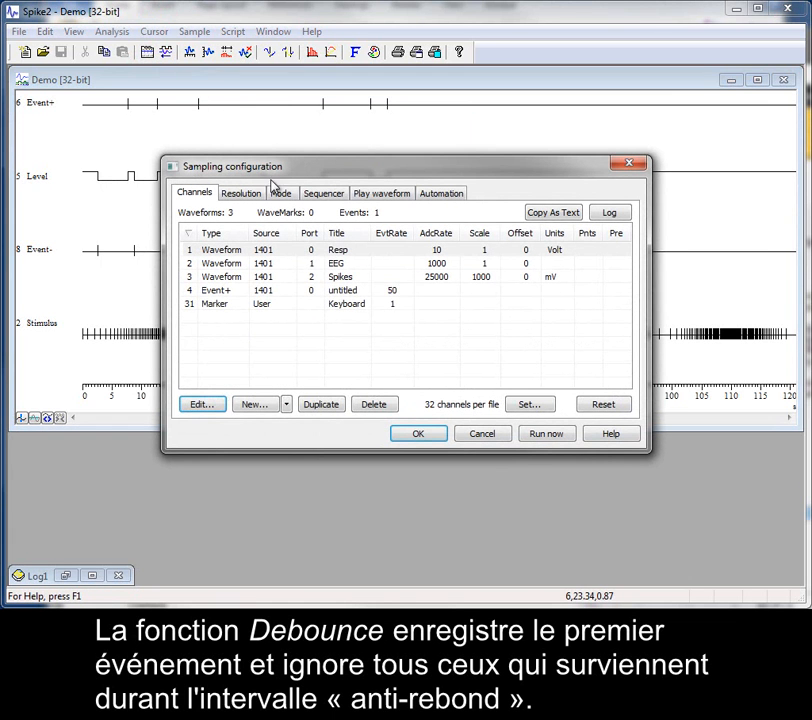
{"action": "double_click", "coordinate": [330, 291]}
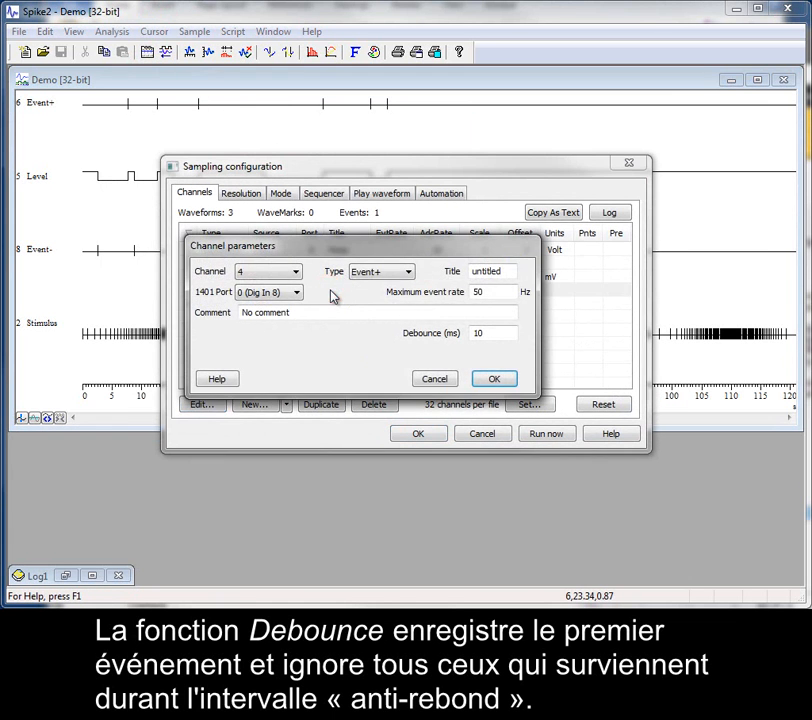
{"action": "left_click", "coordinate": [507, 336]}
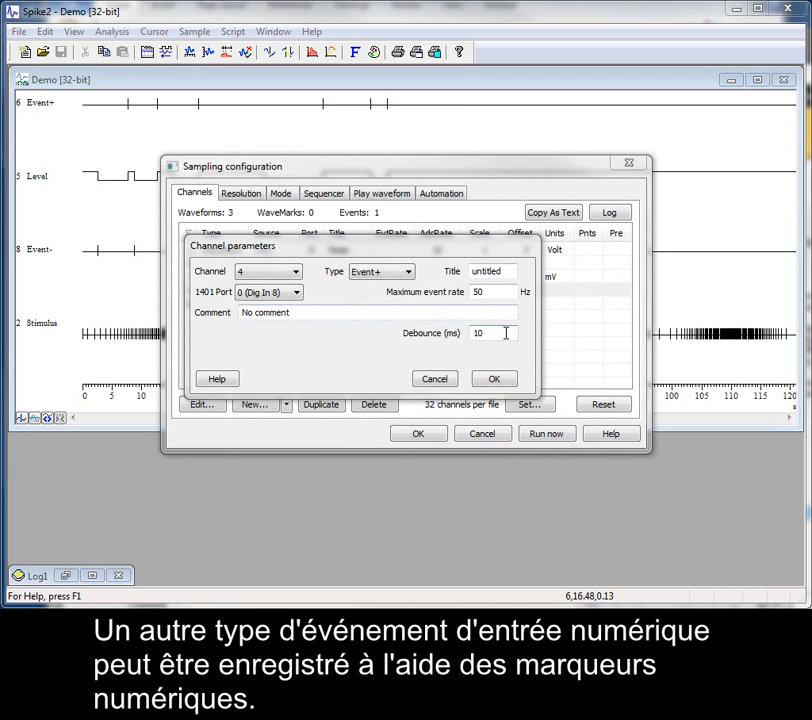
{"action": "left_click", "coordinate": [493, 385]}
{"action": "left_click", "coordinate": [440, 433]}
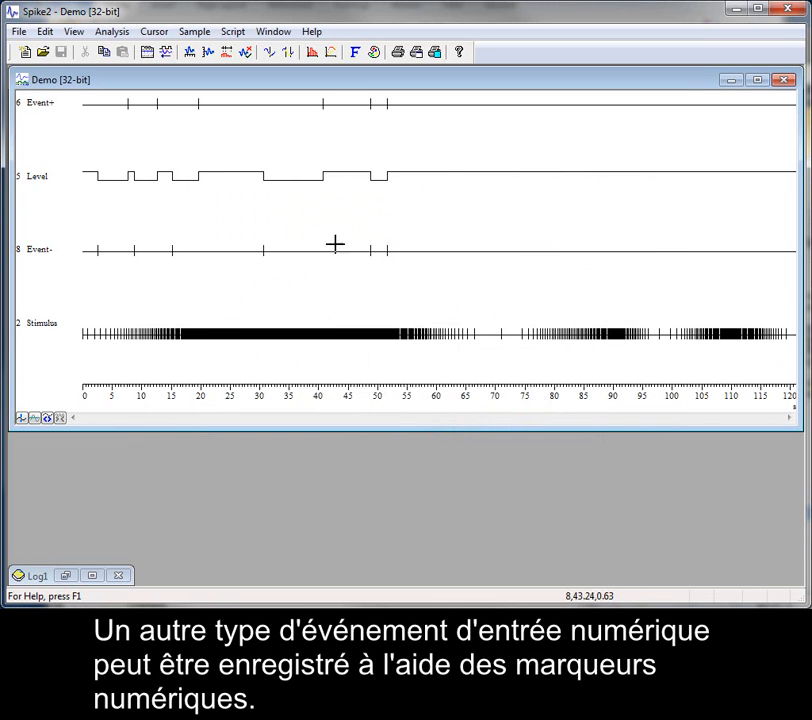
Step: Display the 32 Memory (Marker) channel in the Demo view and zoom in on its markers between about 7.4 and 11.3 s
{"action": "right_click", "coordinate": [316, 222]}
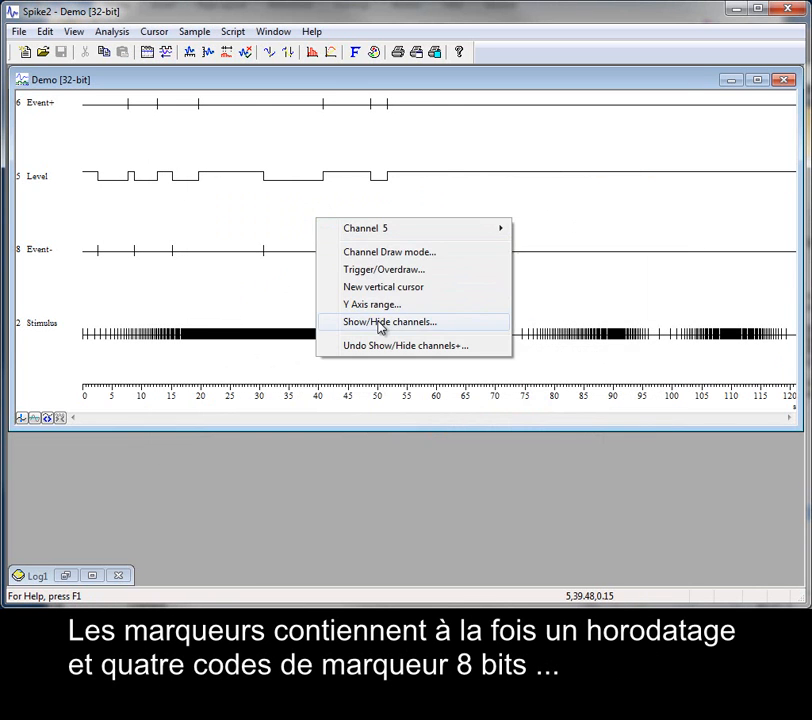
{"action": "left_click", "coordinate": [378, 322]}
{"action": "left_click", "coordinate": [147, 176]}
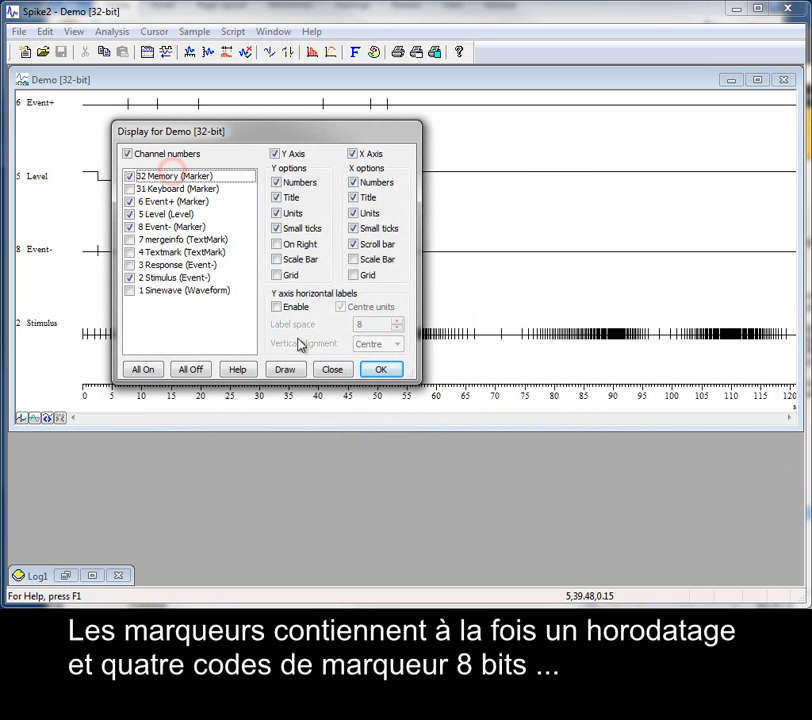
{"action": "left_click", "coordinate": [287, 370]}
{"action": "left_click", "coordinate": [368, 372]}
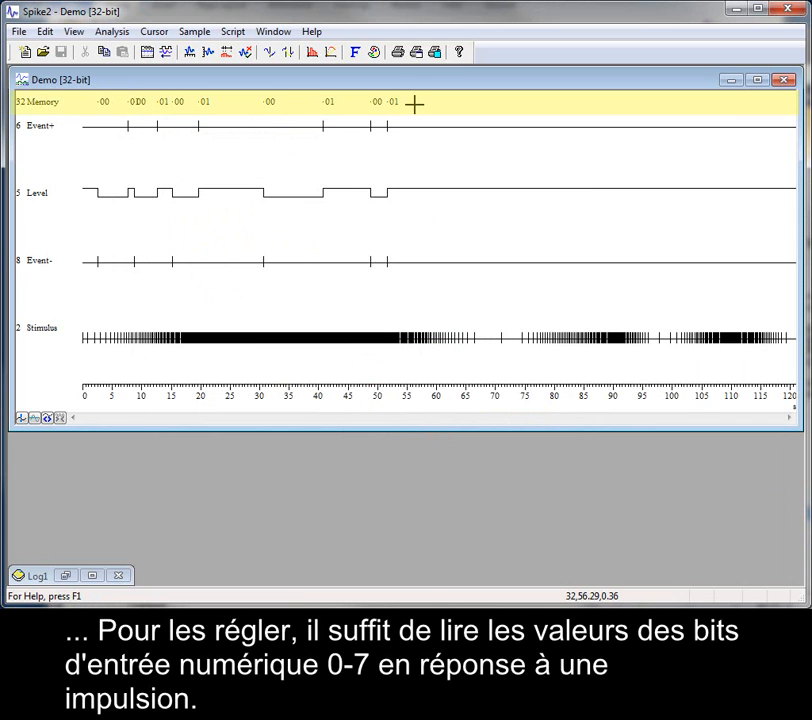
{"action": "left_click_drag", "start_coordinate": [125, 110], "coordinate": [148, 108]}
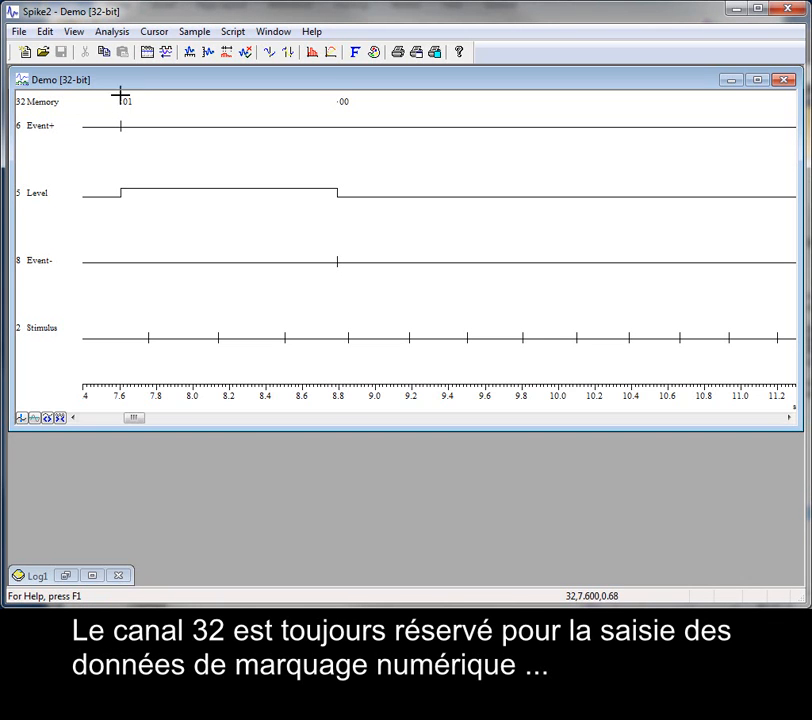
Step: Add a Marker channel on channel 32 titled DigMark to the sampling configuration and accept the configuration
{"action": "left_click", "coordinate": [147, 53]}
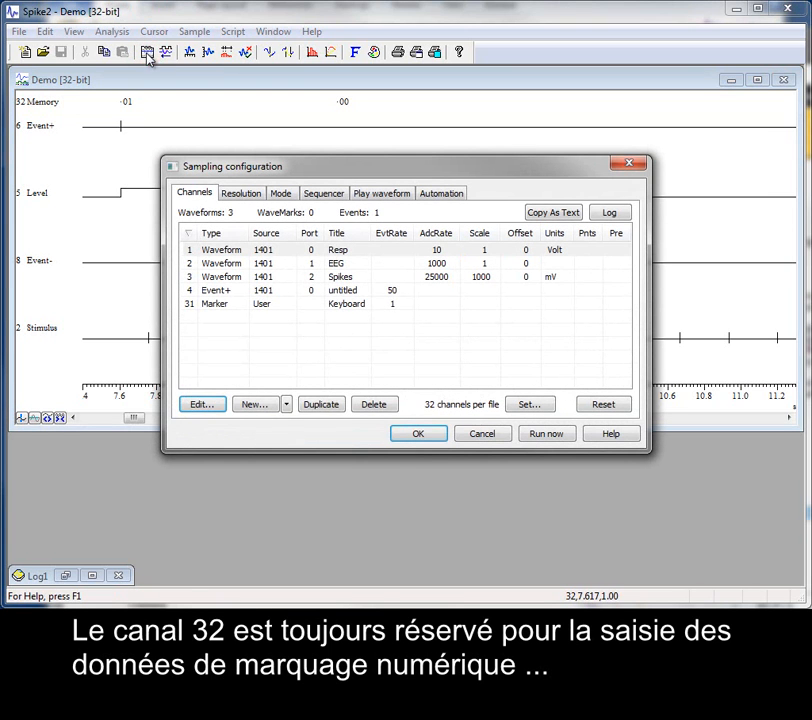
{"action": "left_click", "coordinate": [286, 405]}
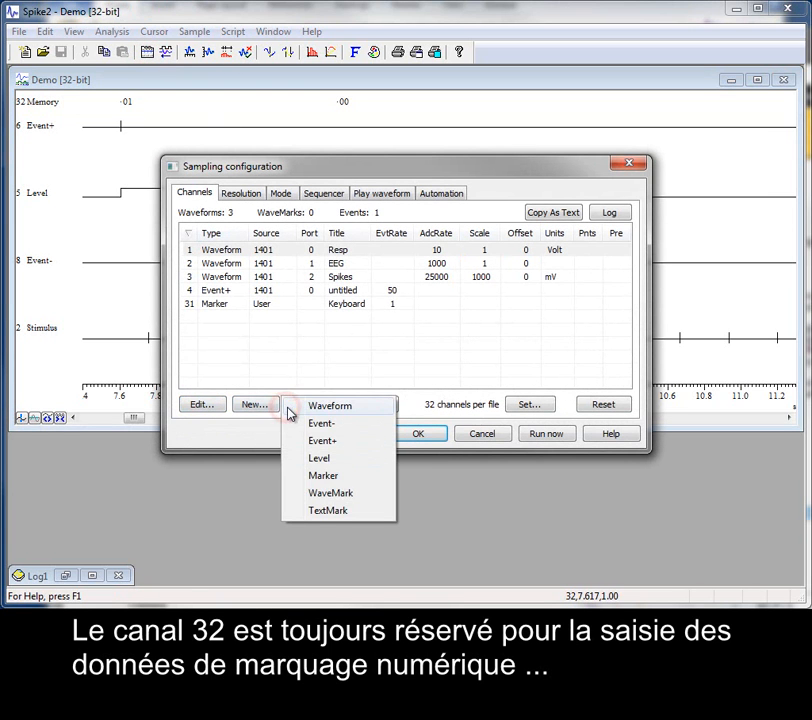
{"action": "left_click", "coordinate": [347, 479]}
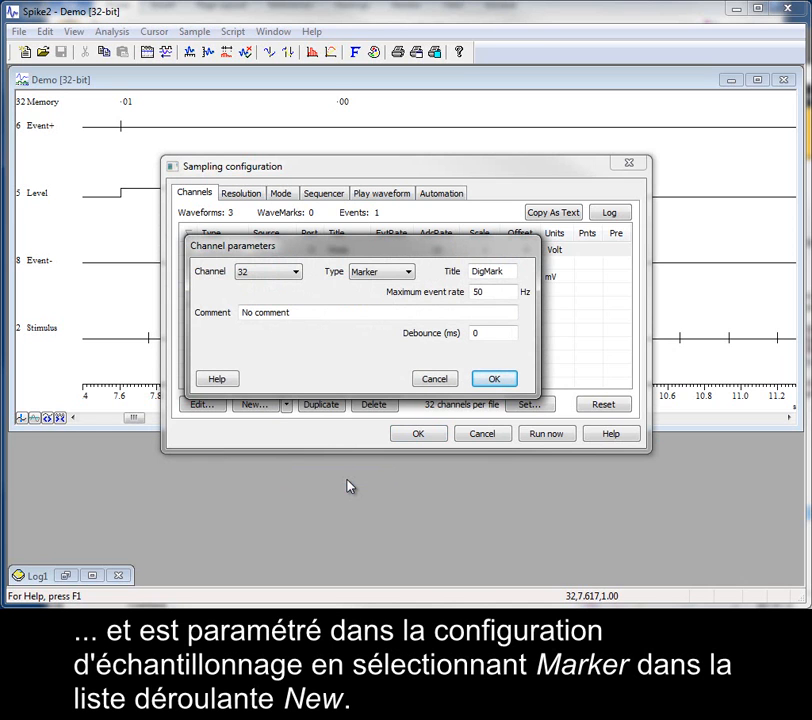
{"action": "left_click", "coordinate": [495, 376]}
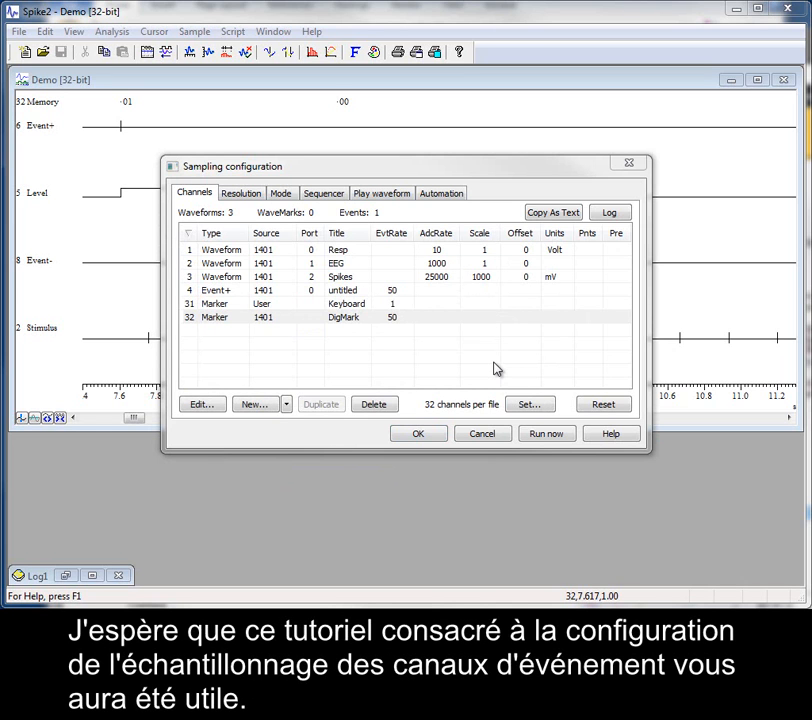
{"action": "left_click", "coordinate": [429, 435]}
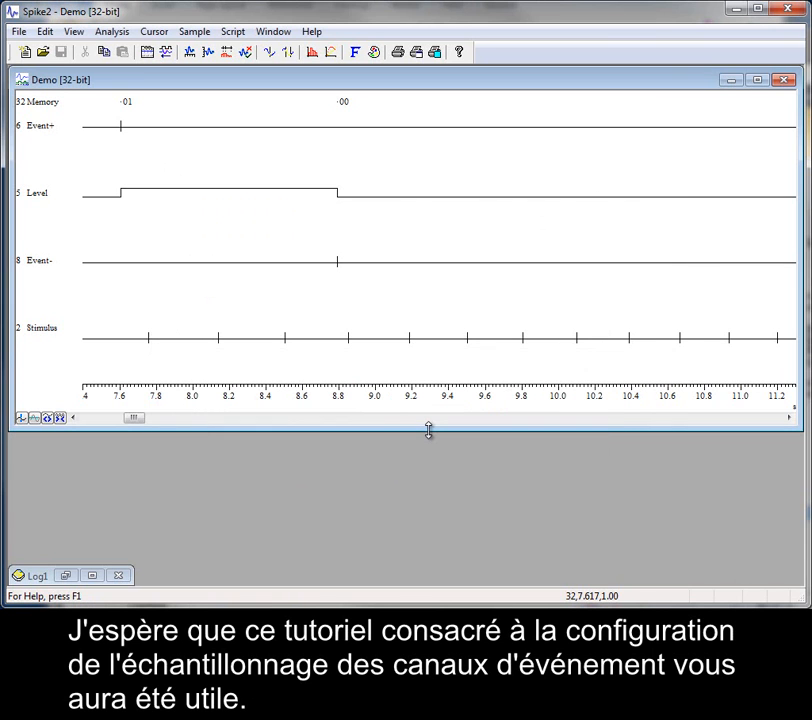